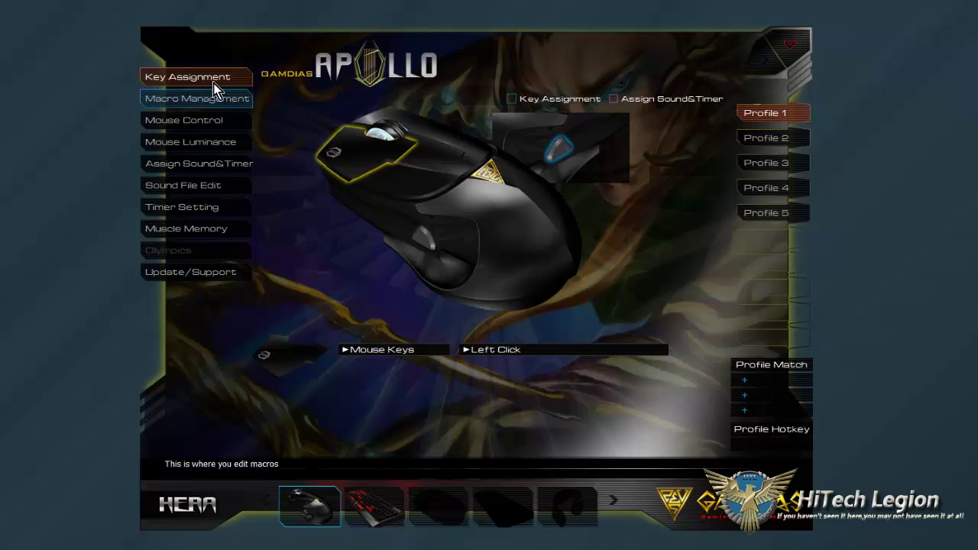
# Step: On the Key Assignment page, assign Sensitivity Tuning to the side button
pyautogui.click(193, 81)
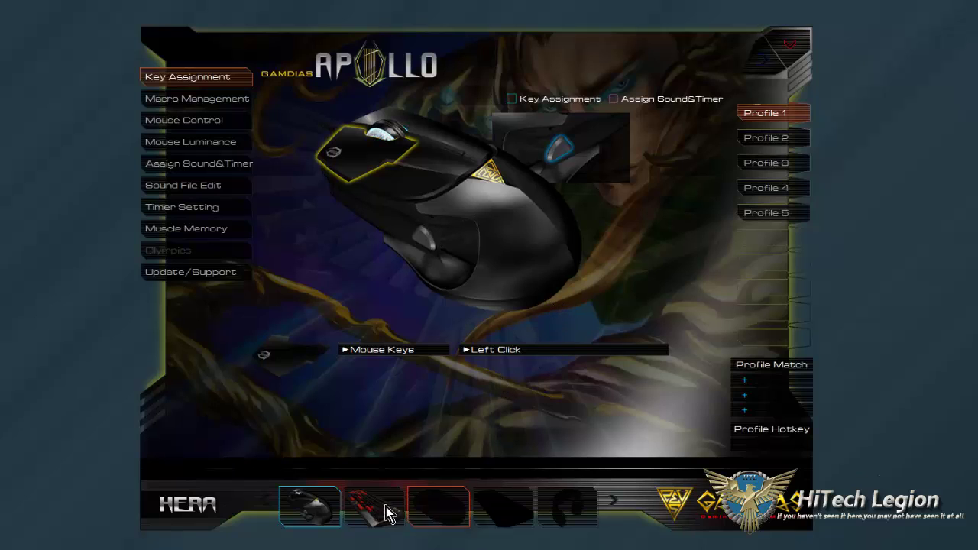
pyautogui.click(555, 153)
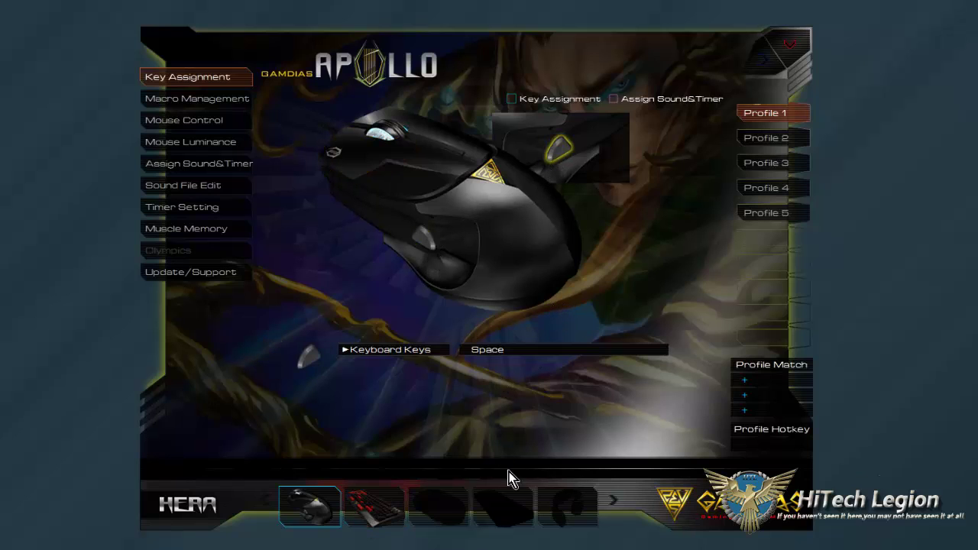
pyautogui.click(529, 351)
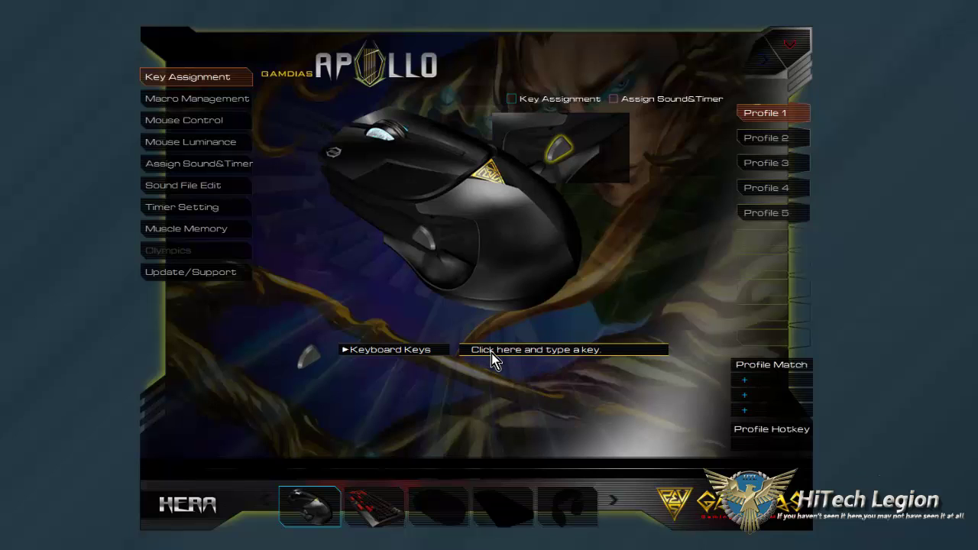
pyautogui.click(386, 351)
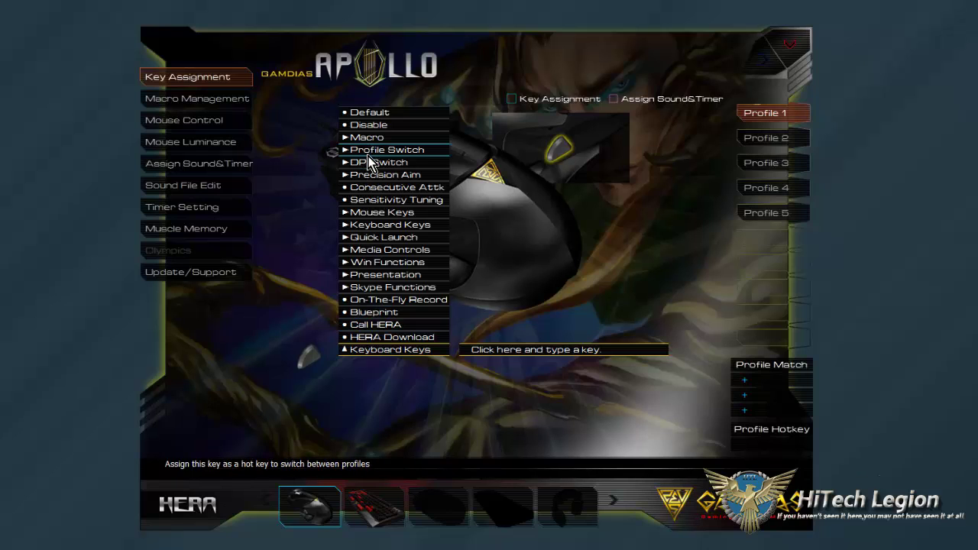
pyautogui.click(381, 116)
# Step: Switch the side button back to Keyboard Keys with the Space key
pyautogui.click(403, 350)
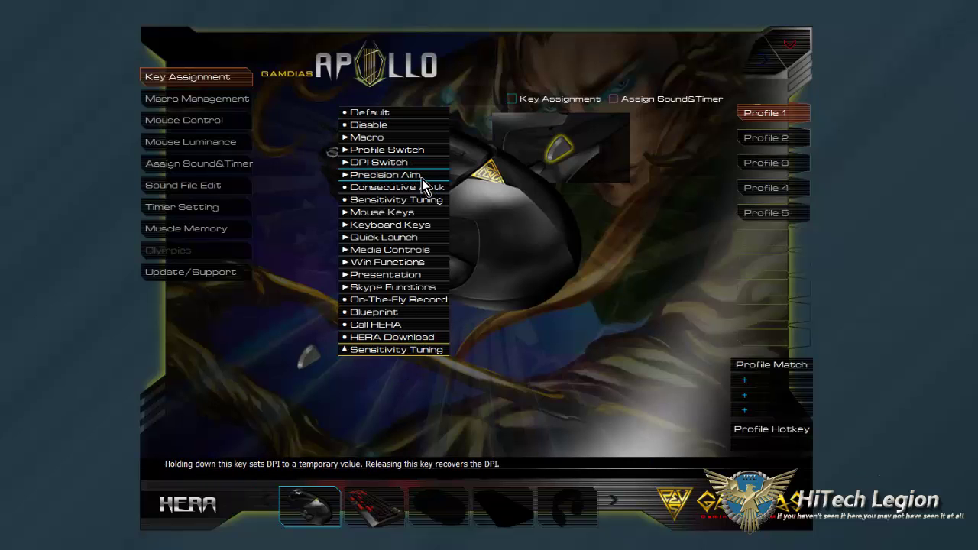
pyautogui.click(397, 227)
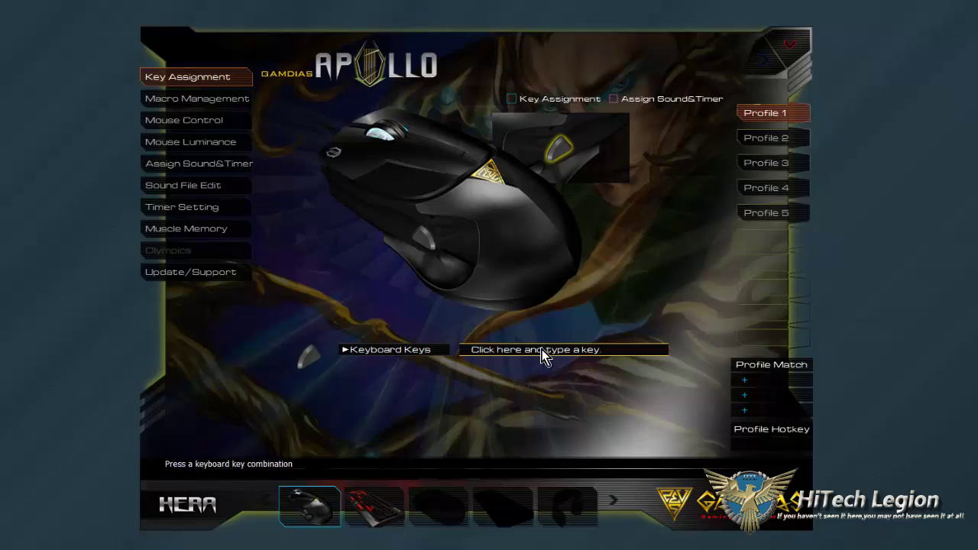
pyautogui.click(542, 351)
pyautogui.press('space')
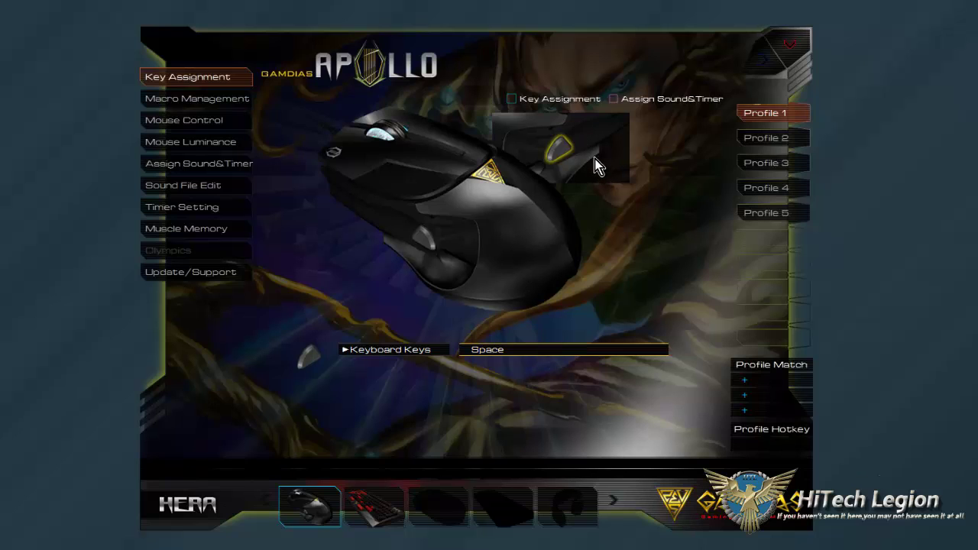
# Step: Restore the side button's Default function, then select the other side button
pyautogui.click(421, 350)
pyautogui.click(390, 105)
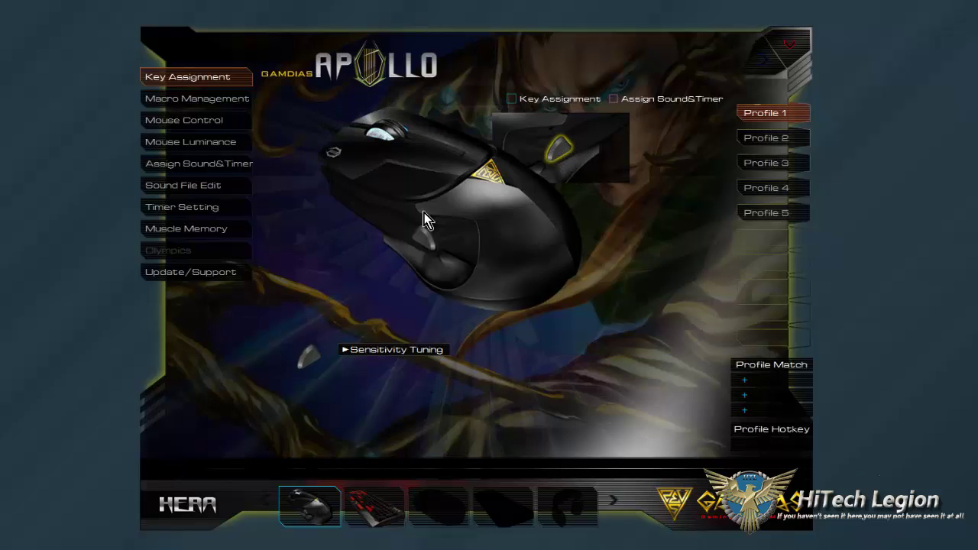
pyautogui.click(425, 237)
pyautogui.click(384, 350)
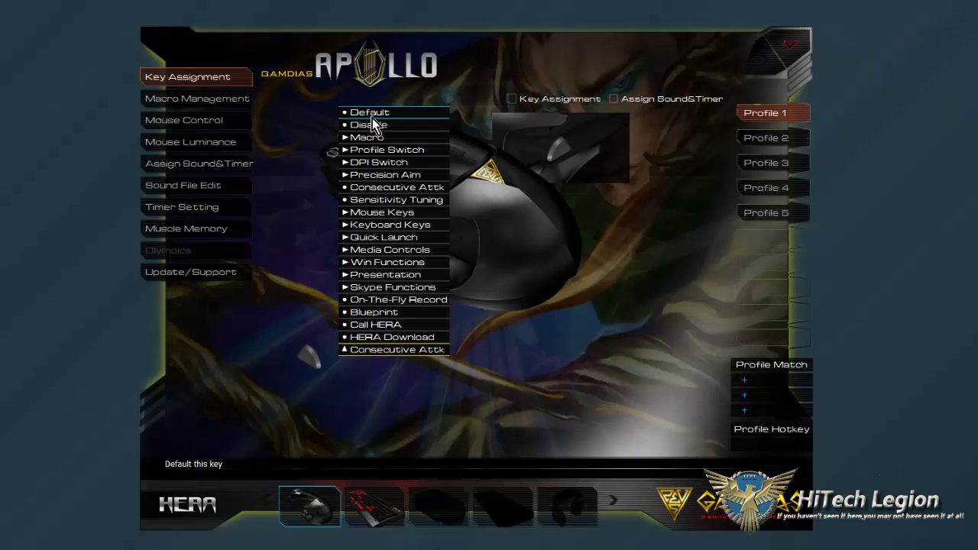
pyautogui.click(409, 353)
# Step: Preview Skype Functions on the other side button, then return it to Consecutive Attk
pyautogui.click(411, 349)
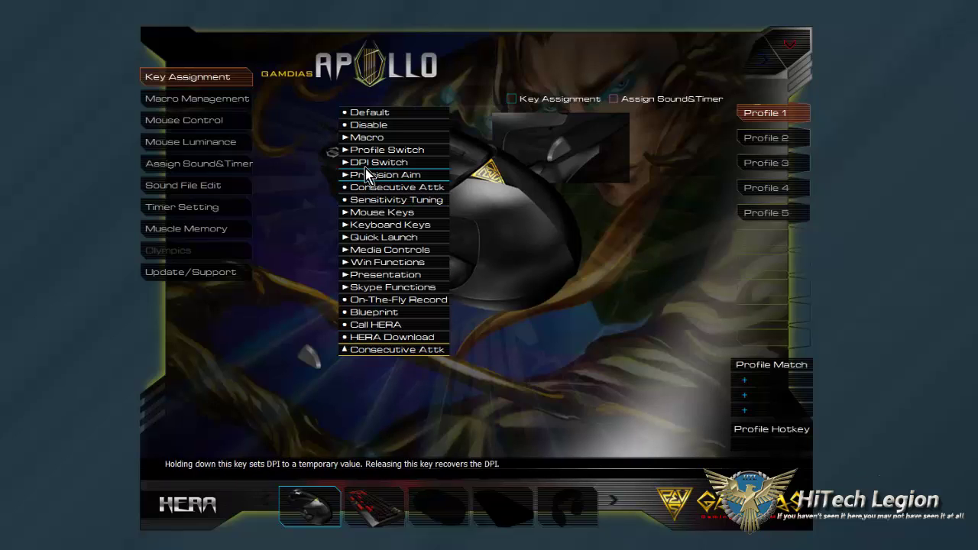
pyautogui.click(408, 287)
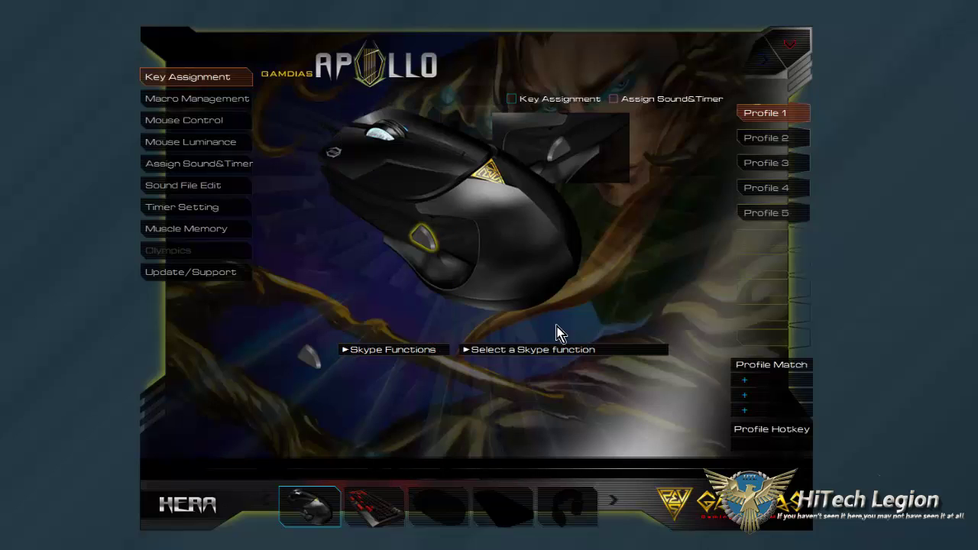
pyautogui.click(543, 349)
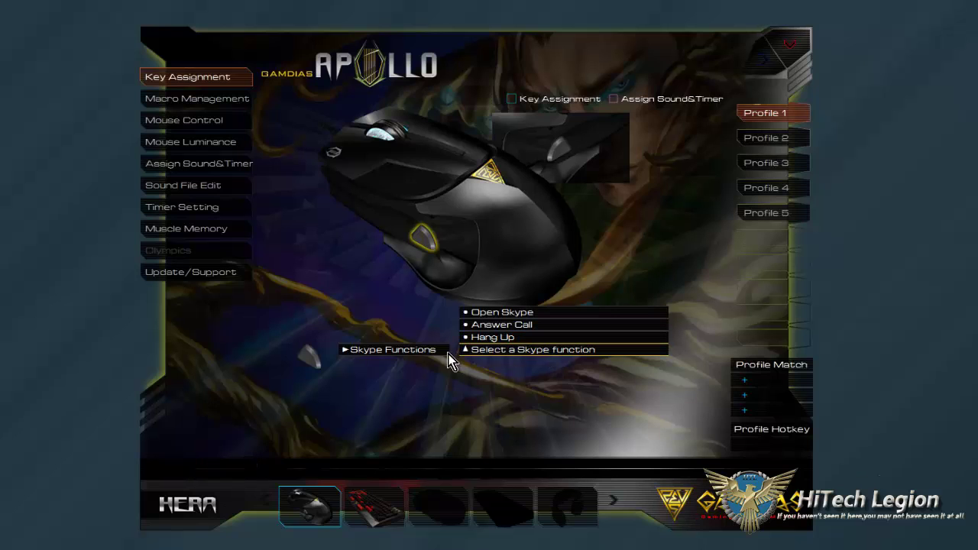
pyautogui.click(413, 347)
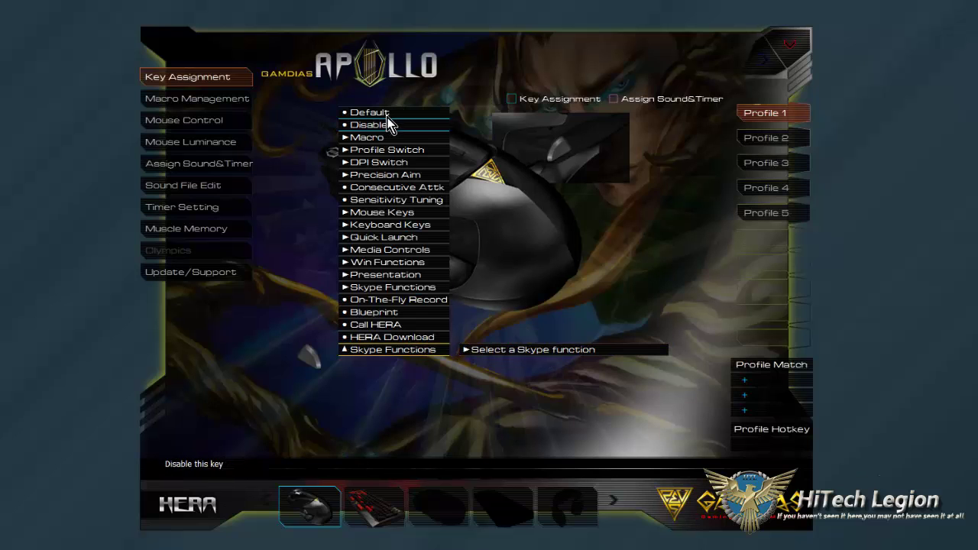
pyautogui.click(394, 186)
pyautogui.click(355, 154)
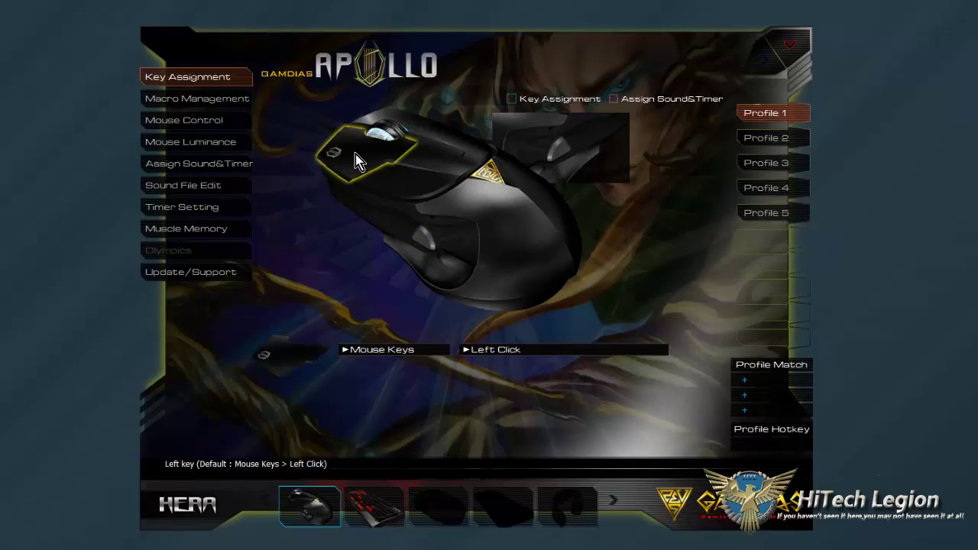
pyautogui.click(420, 132)
pyautogui.click(500, 350)
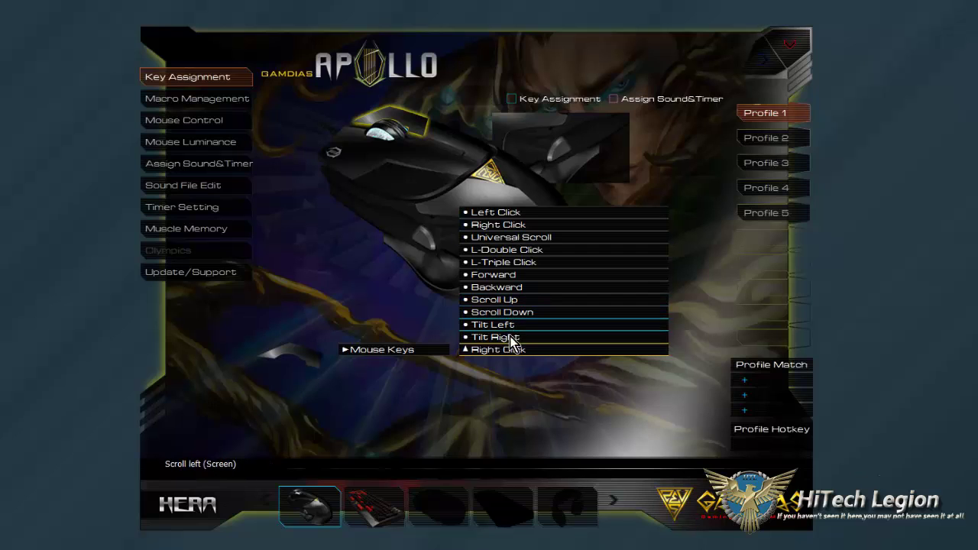
pyautogui.click(504, 348)
pyautogui.click(389, 136)
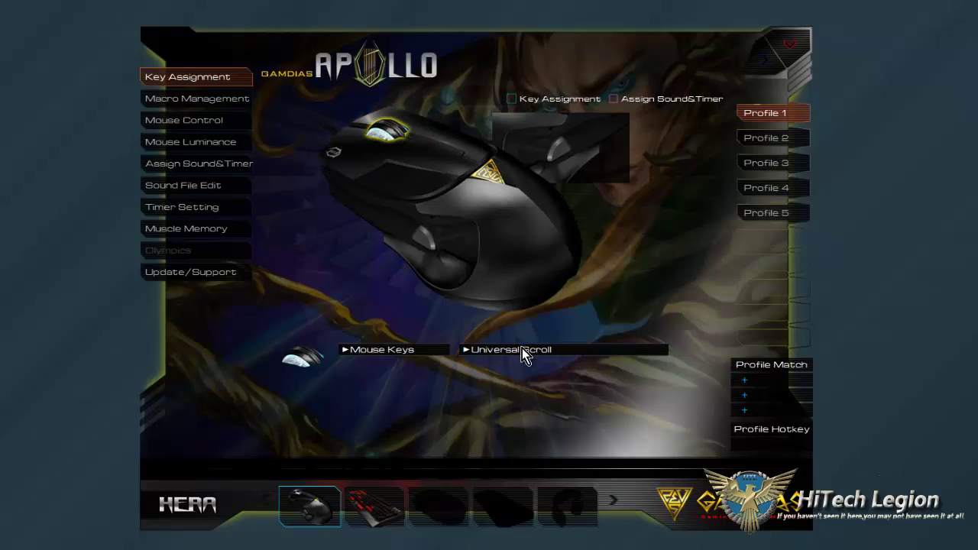
pyautogui.click(521, 349)
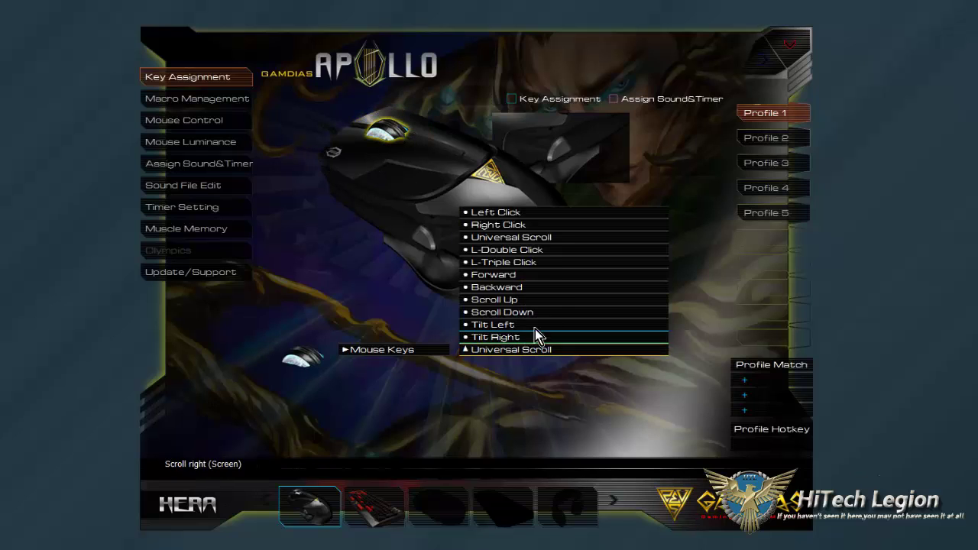
pyautogui.click(500, 350)
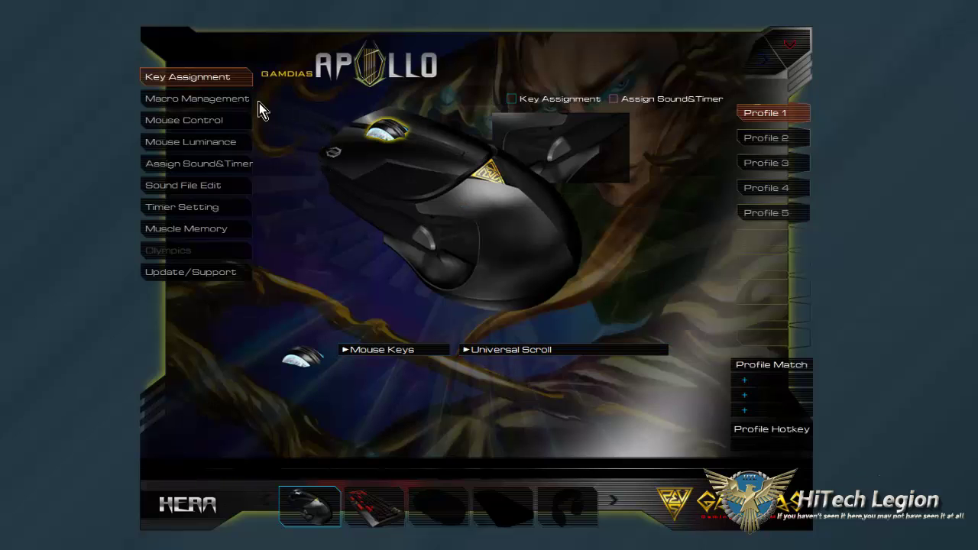
pyautogui.click(231, 100)
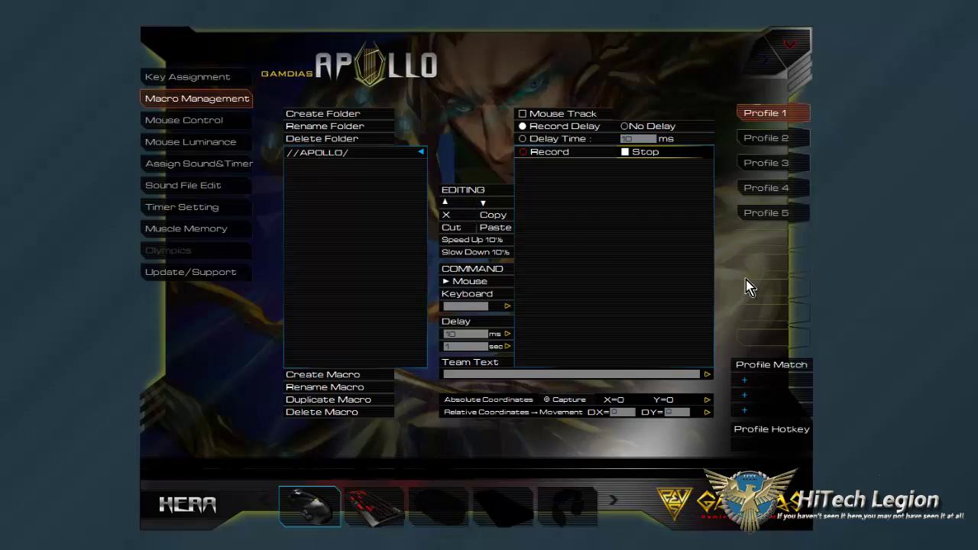
pyautogui.click(217, 79)
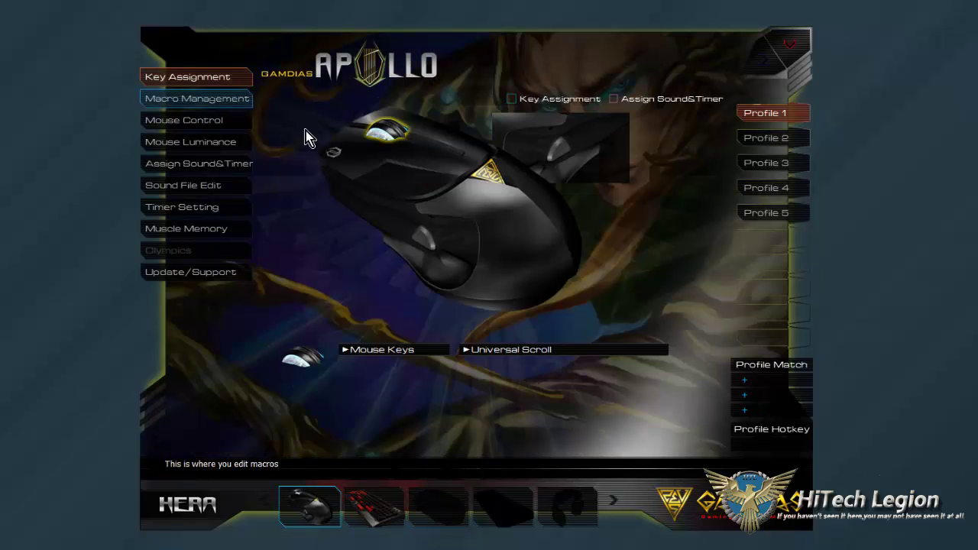
# Step: Set Mouse Control cursor speed to +1, then go to the Mouse Luminance page
pyautogui.click(217, 119)
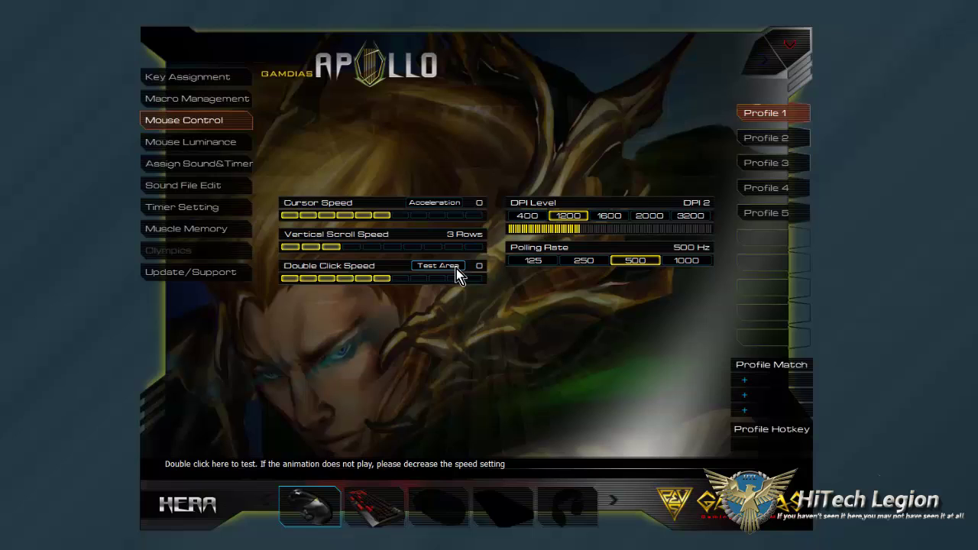
pyautogui.click(403, 215)
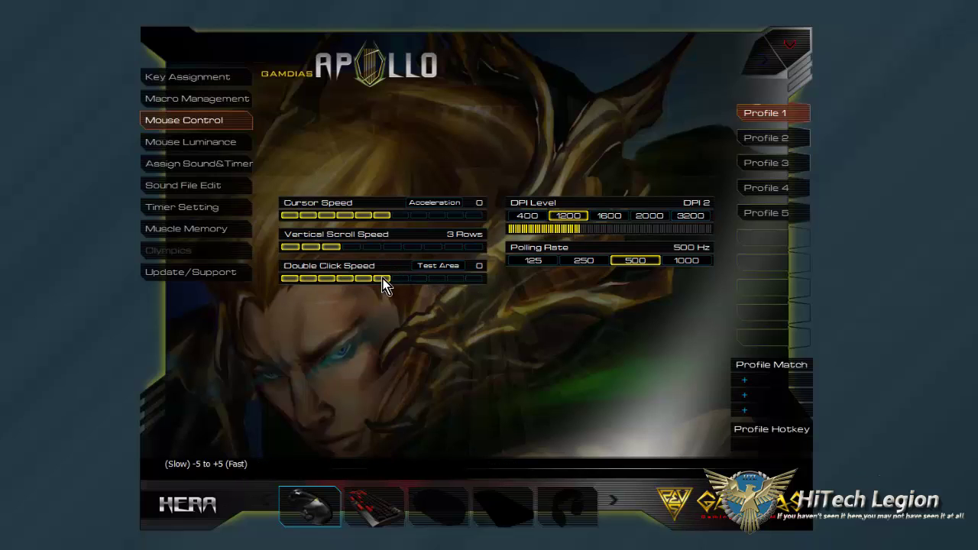
pyautogui.click(212, 148)
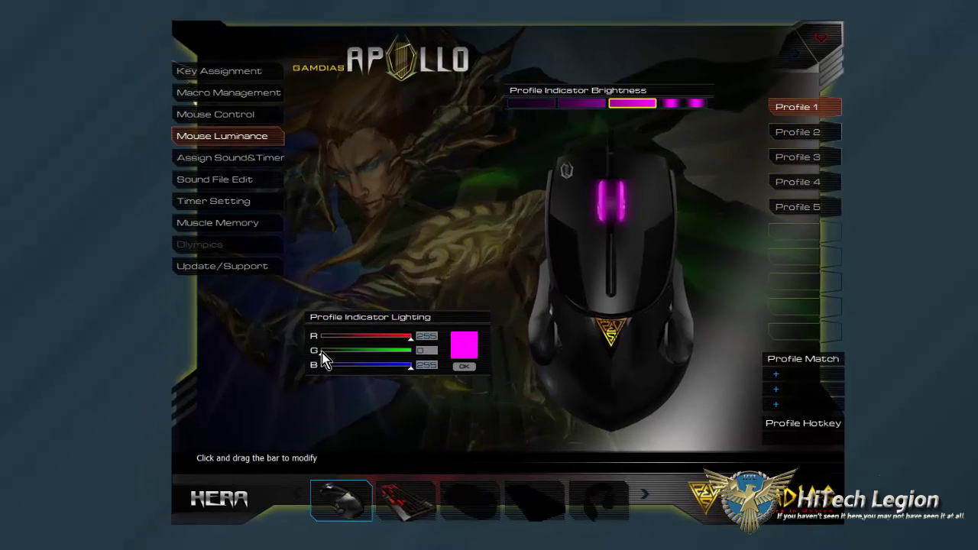
# Step: Preview white, cyan and green profile indicator colours down to R/G/B 0/0/0, then open Assign Sound&Timer
pyautogui.moveTo(290, 359); pyautogui.dragTo(416, 352)
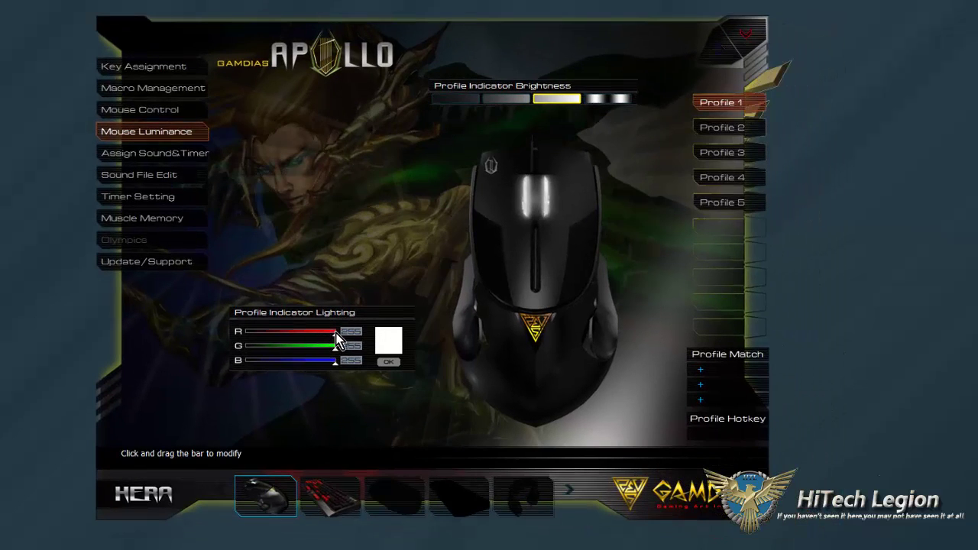
pyautogui.moveTo(336, 334); pyautogui.dragTo(240, 336)
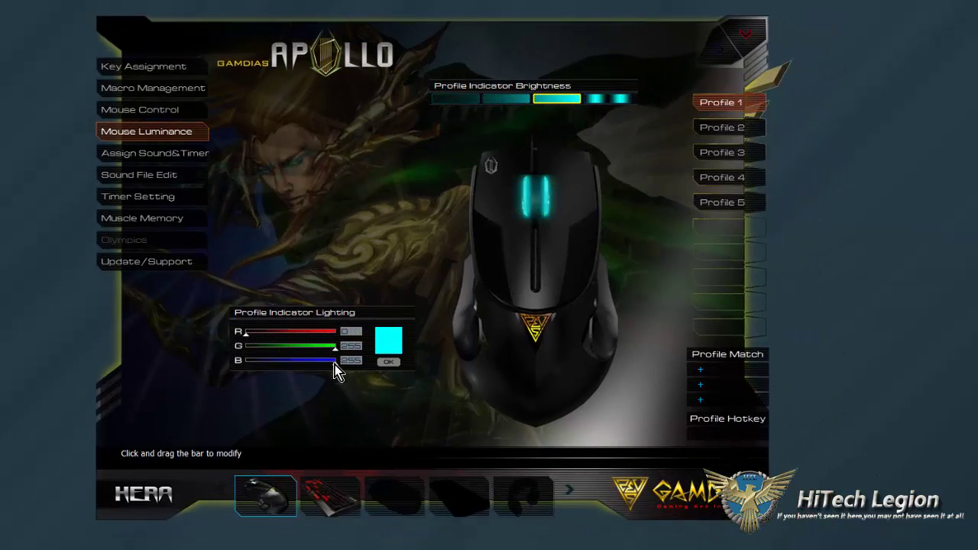
pyautogui.moveTo(335, 365); pyautogui.dragTo(234, 365)
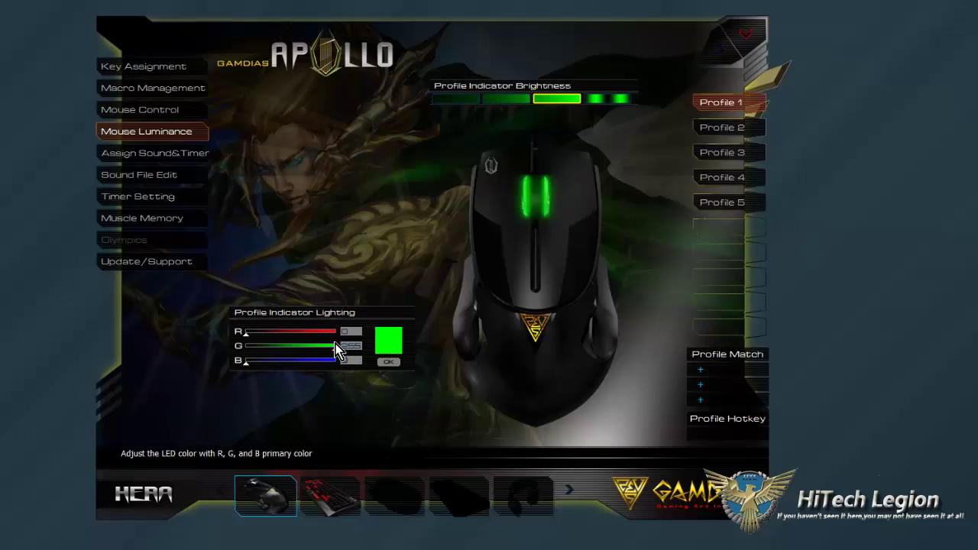
pyautogui.moveTo(333, 345); pyautogui.dragTo(241, 349)
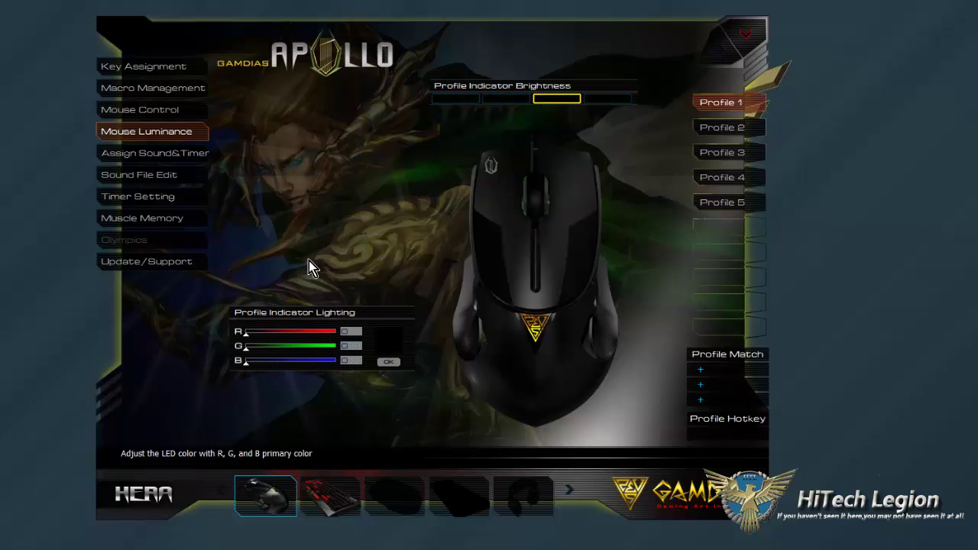
pyautogui.click(145, 160)
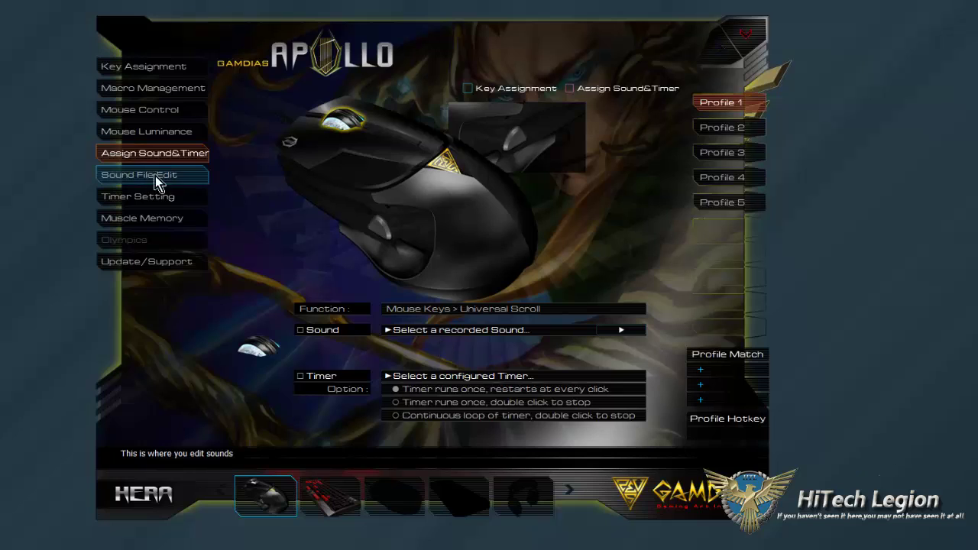
# Step: Go to the Sound File Edit page with the Sound Recorder
pyautogui.click(182, 181)
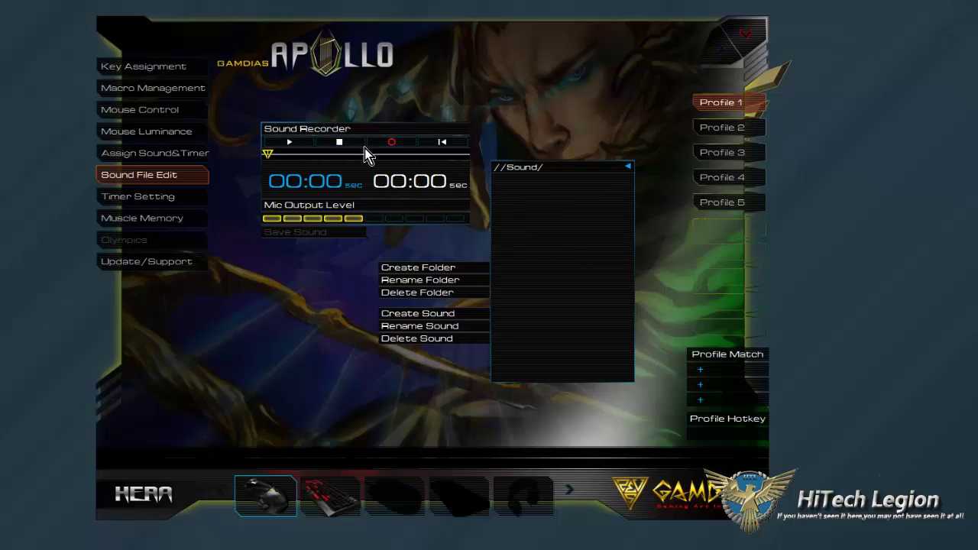
# Step: Record a roughly 6-second microphone clip in Sound Recorder and play it back
pyautogui.click(398, 143)
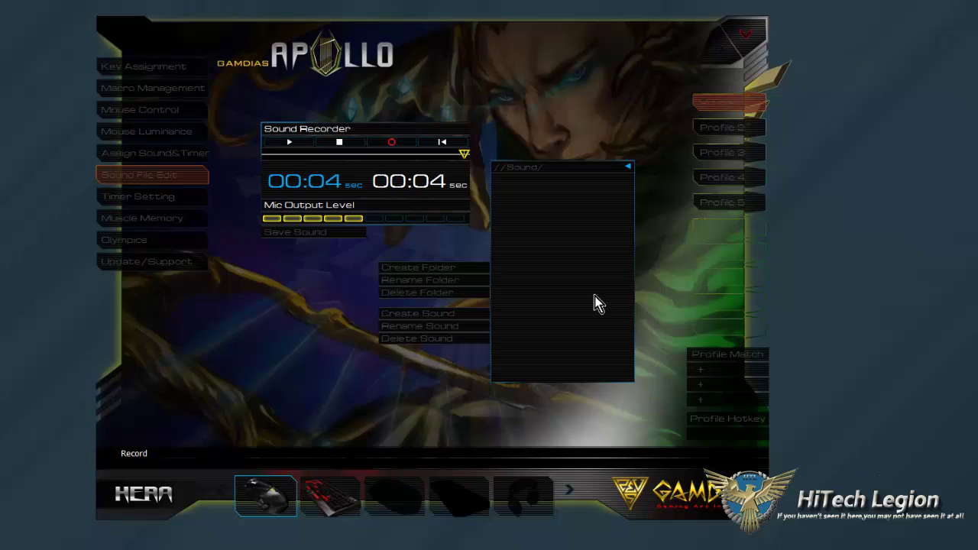
pyautogui.click(341, 143)
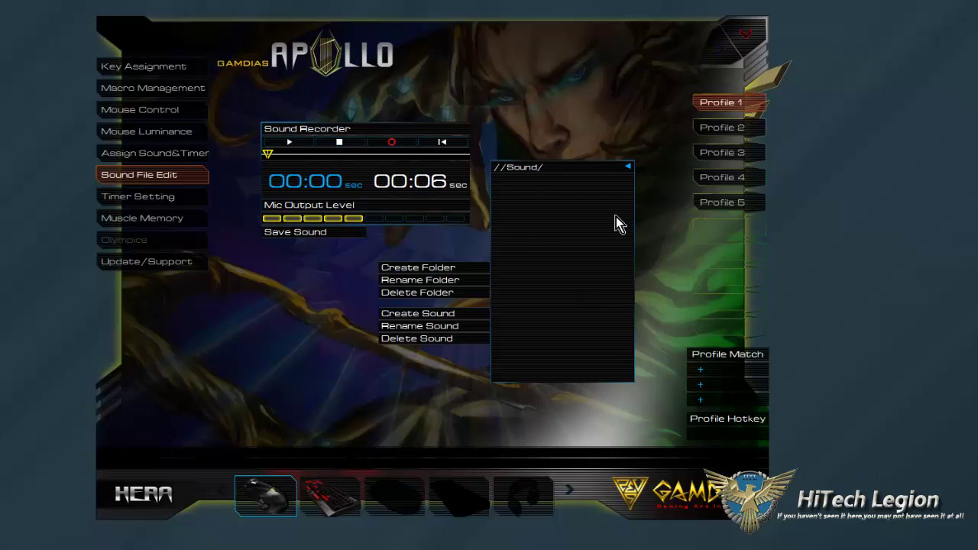
pyautogui.click(288, 143)
pyautogui.click(337, 143)
# Step: Create 'New Sound' in the //Sound/ folder, record about five seconds into it and play it
pyautogui.click(444, 317)
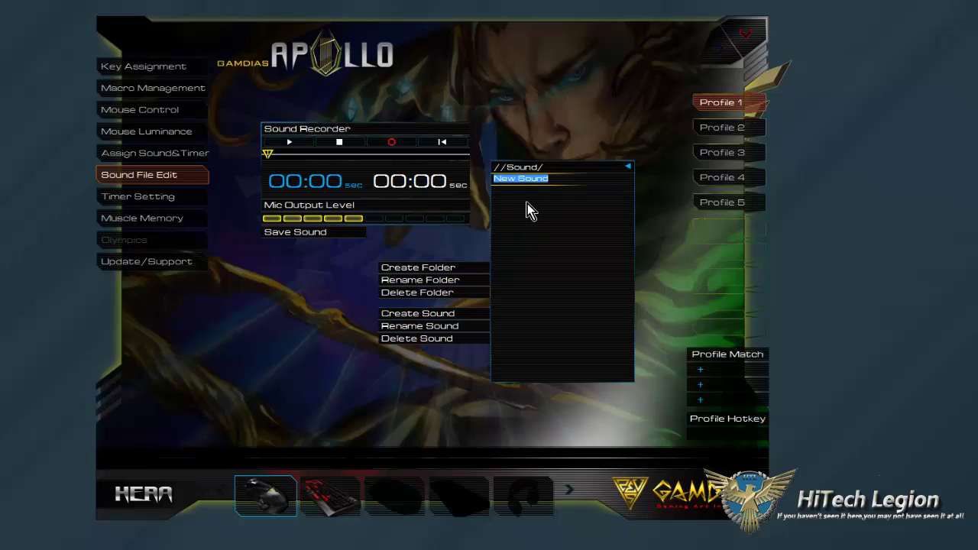
pyautogui.click(531, 212)
pyautogui.click(392, 144)
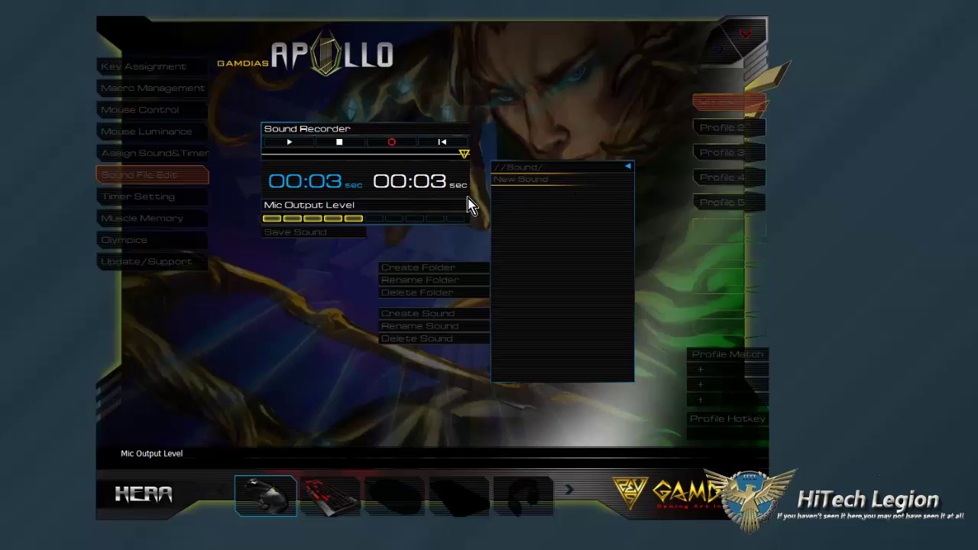
pyautogui.click(347, 146)
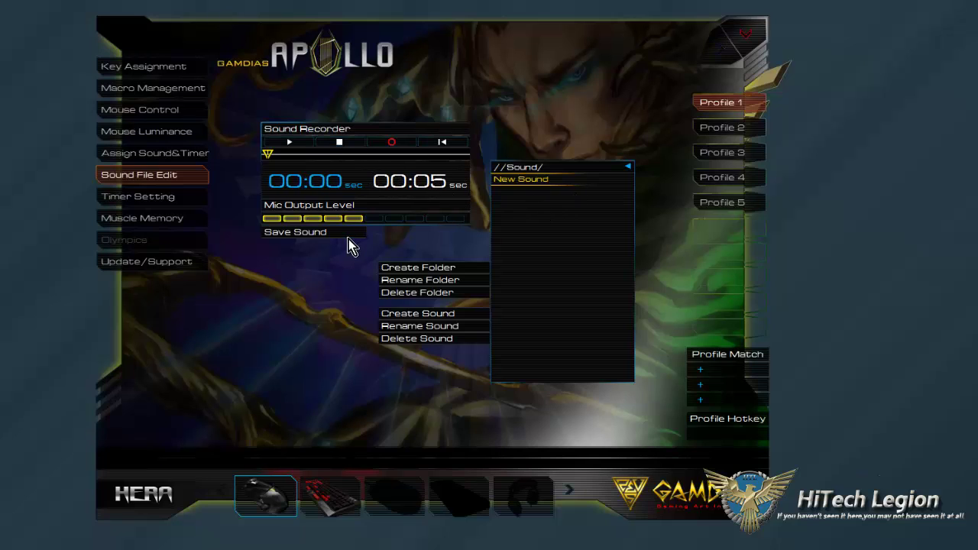
pyautogui.click(296, 143)
# Step: View the Timer Setting page, then the Muscle Memory usage statistics
pyautogui.click(156, 199)
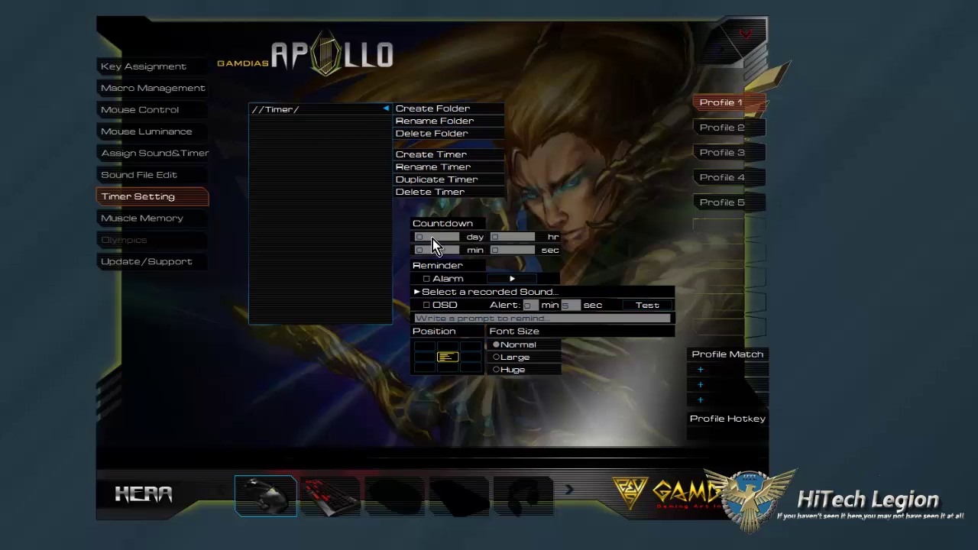
pyautogui.click(169, 222)
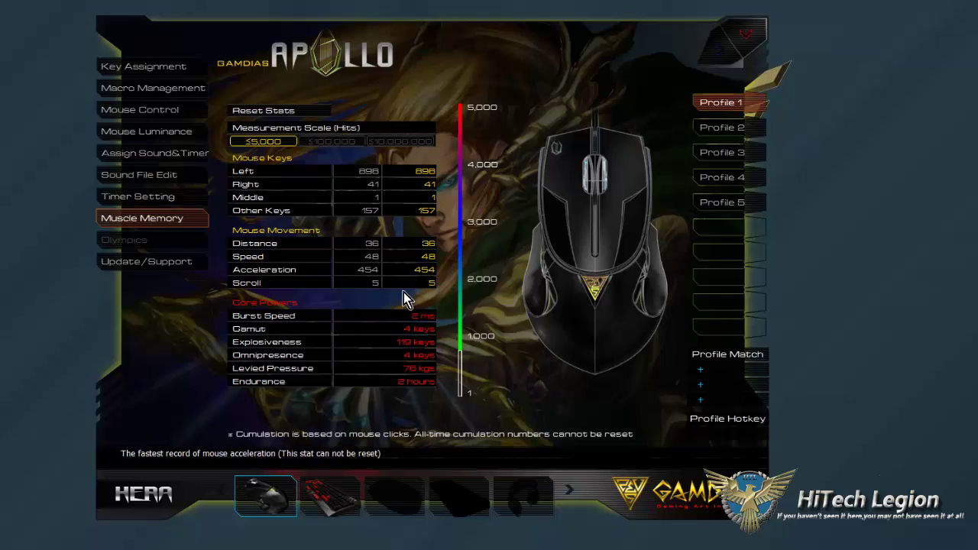
# Step: Raise the scroll count to 6 and left clicks to 900, then view Update/Support
pyautogui.scroll(-1, 401, 283)
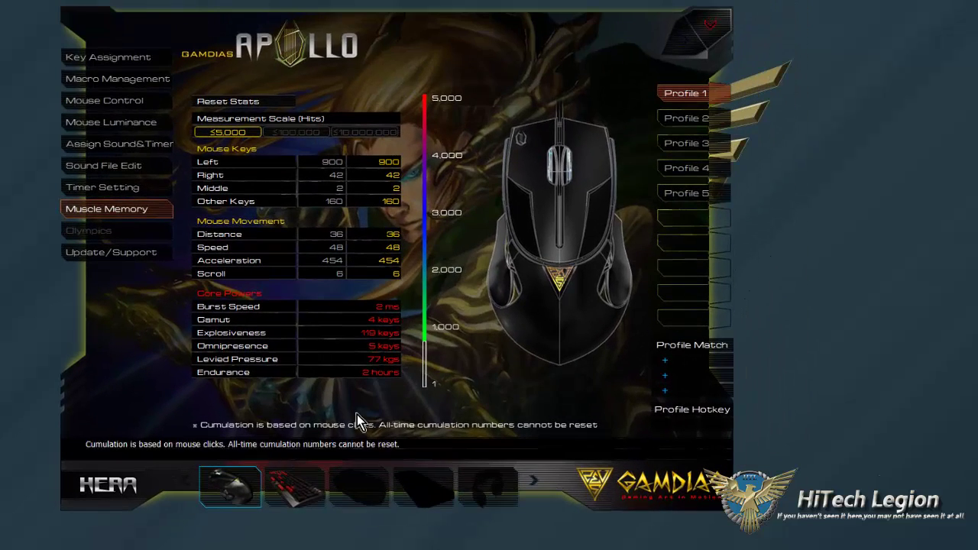
pyautogui.click(387, 359)
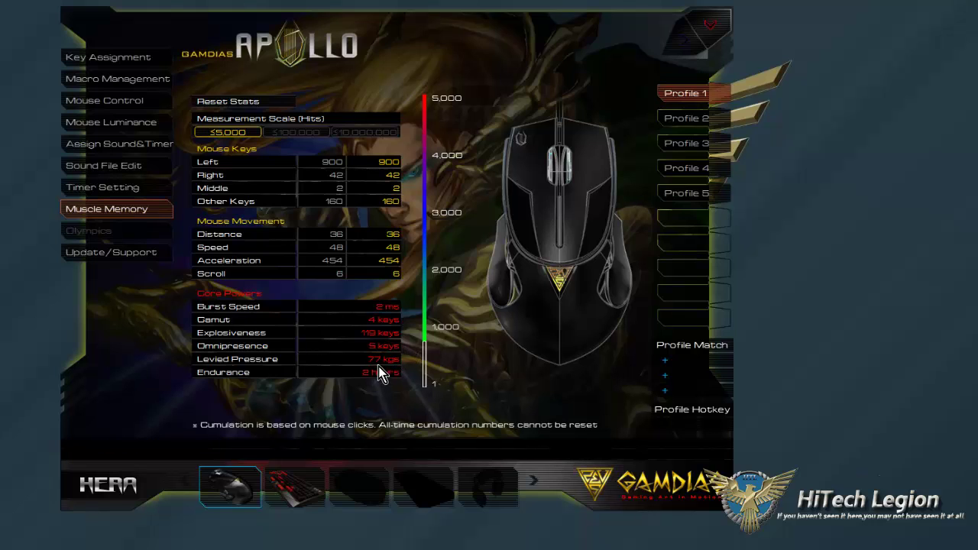
pyautogui.click(141, 255)
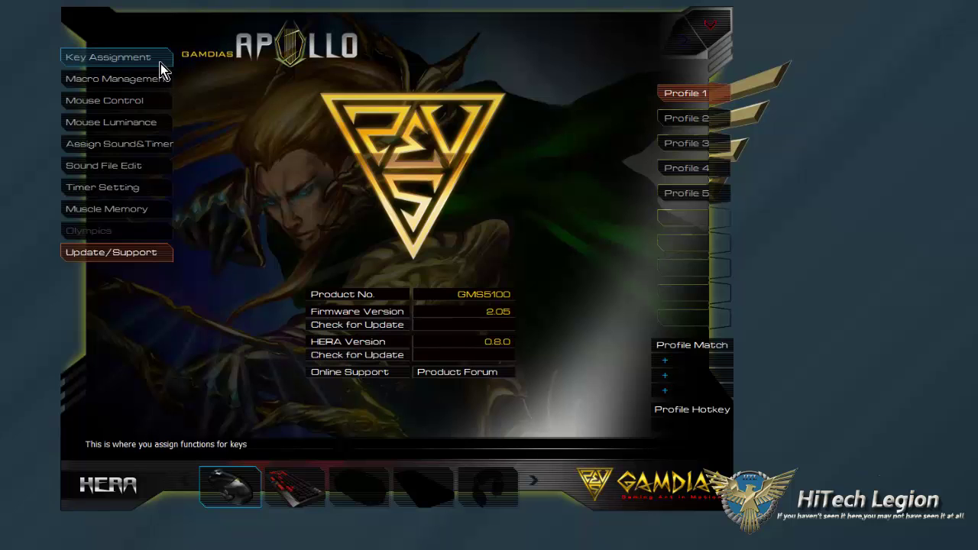
# Step: Nudge the window right, go back to Key Assignment and check side button A1's Consecutive Attk
pyautogui.moveTo(384, 64); pyautogui.dragTo(426, 74)
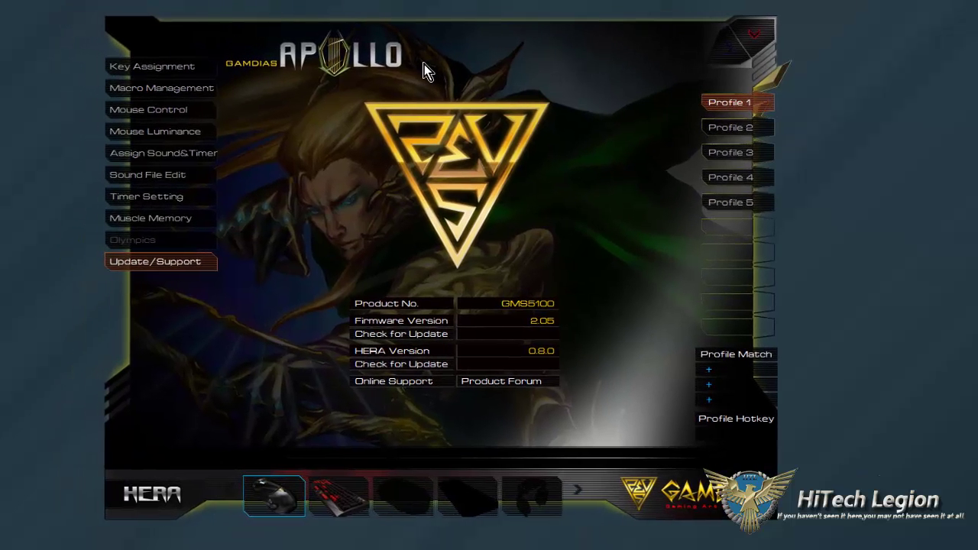
pyautogui.click(148, 68)
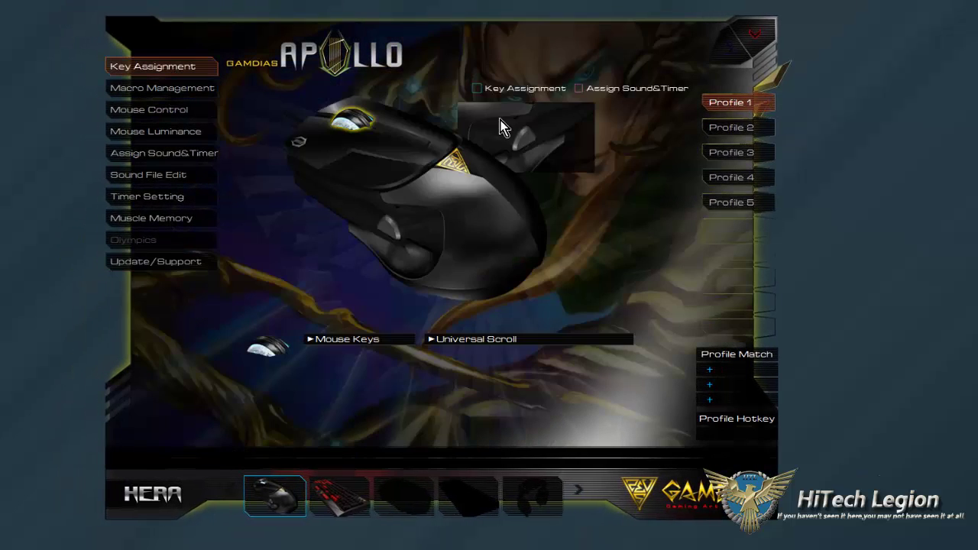
pyautogui.click(385, 234)
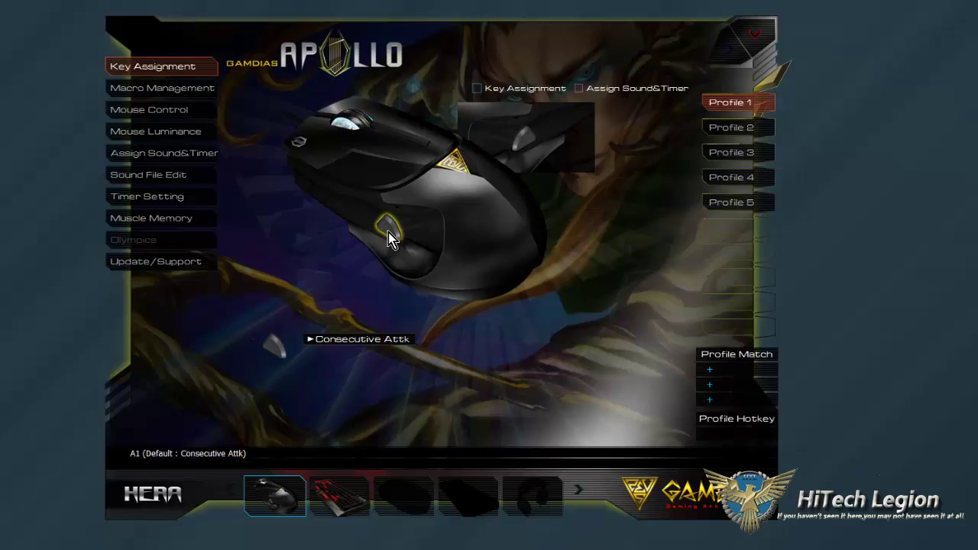